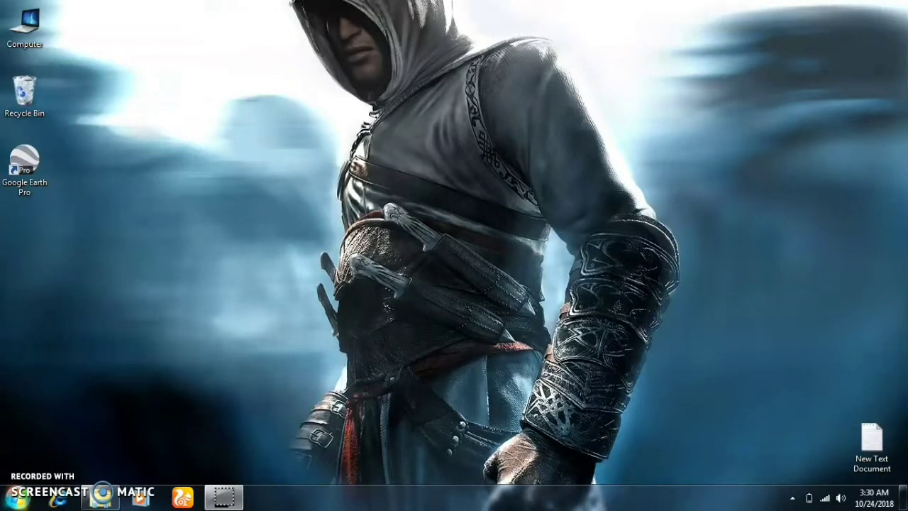
Find the Region and Language settings by searching for "LA" and open the keyboard change dialog
click(18, 497)
click(100, 464)
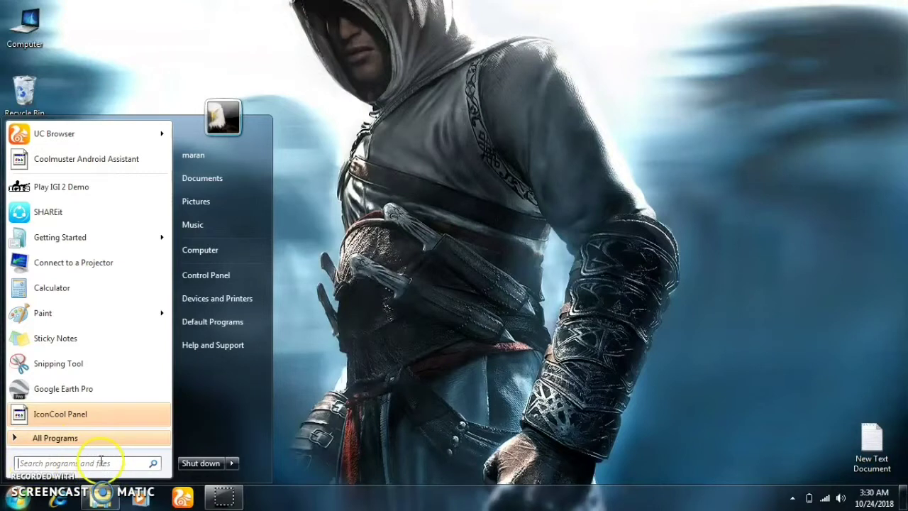
text(LA)
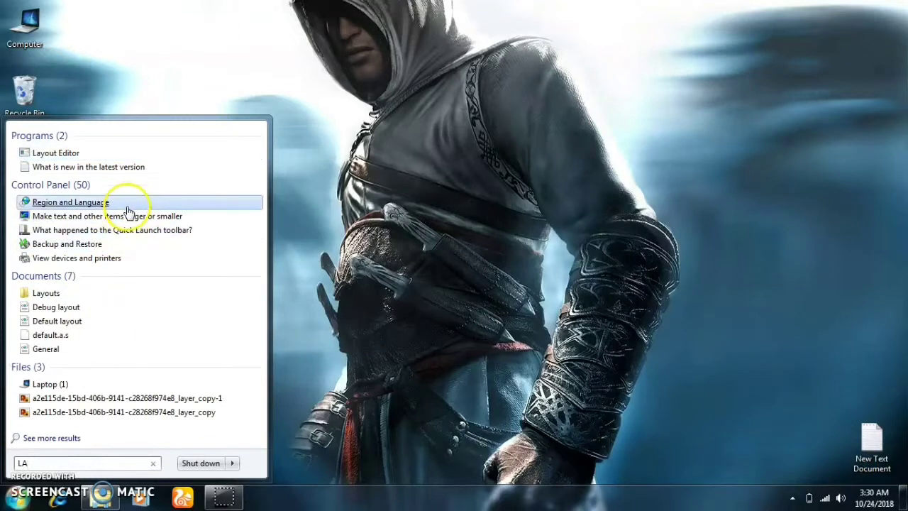
click(88, 204)
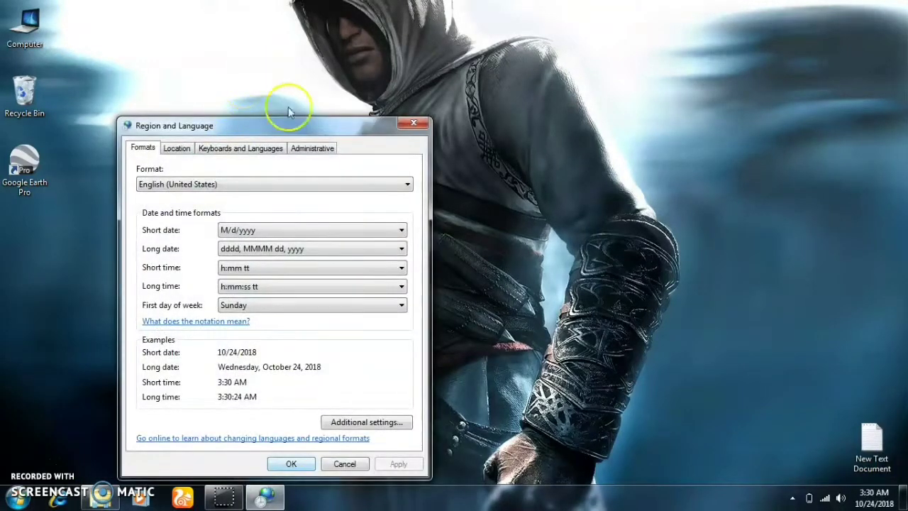
click(245, 151)
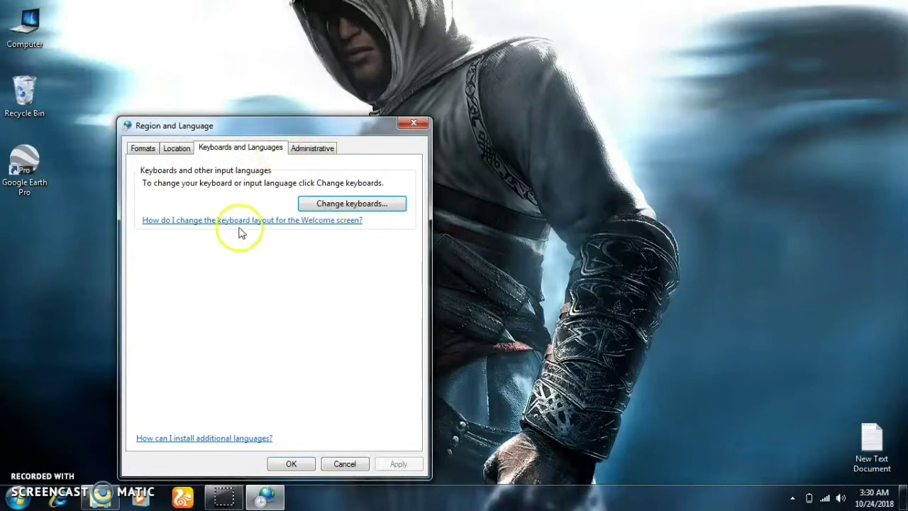
click(375, 210)
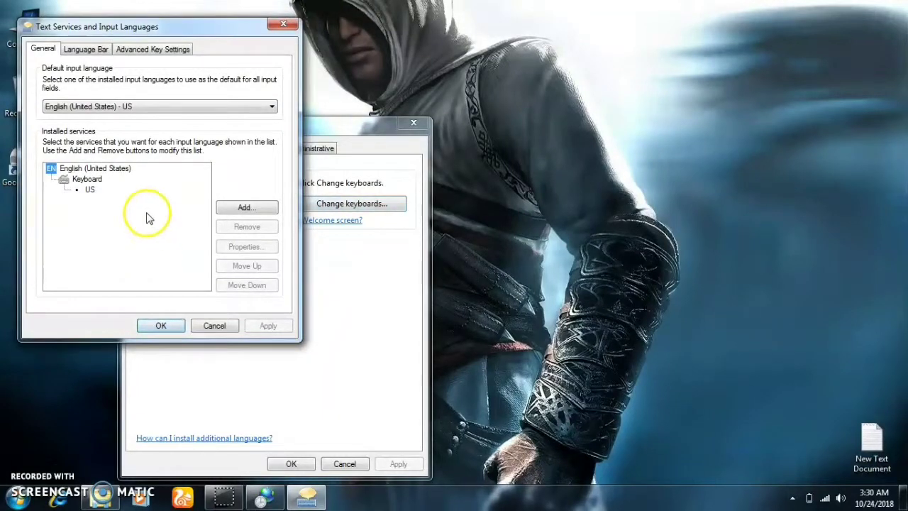
Add the Tamil keyboard under Tamil (India) as an input language
click(228, 207)
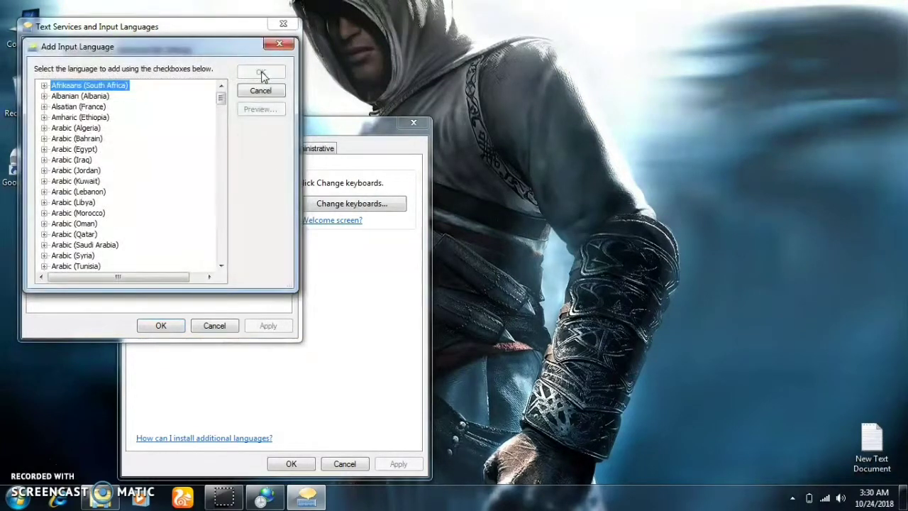
drag(220, 97, 221, 245)
click(151, 204)
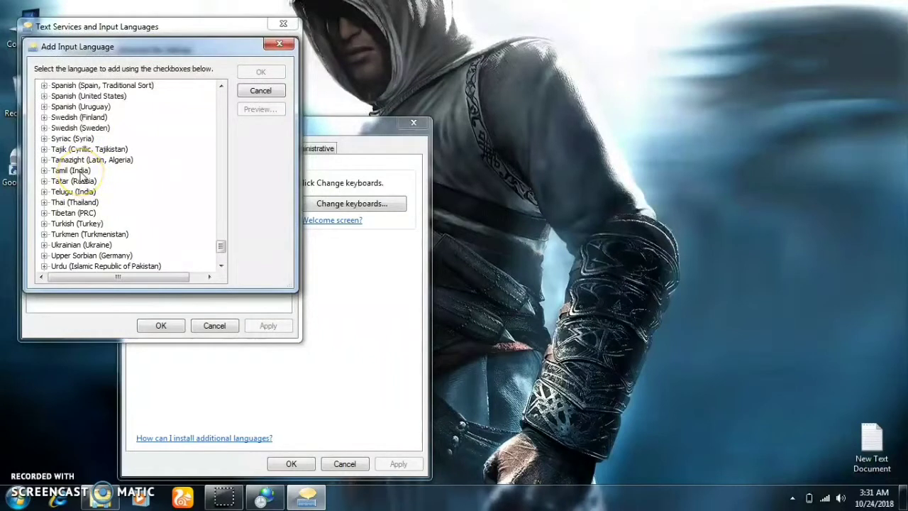
click(44, 171)
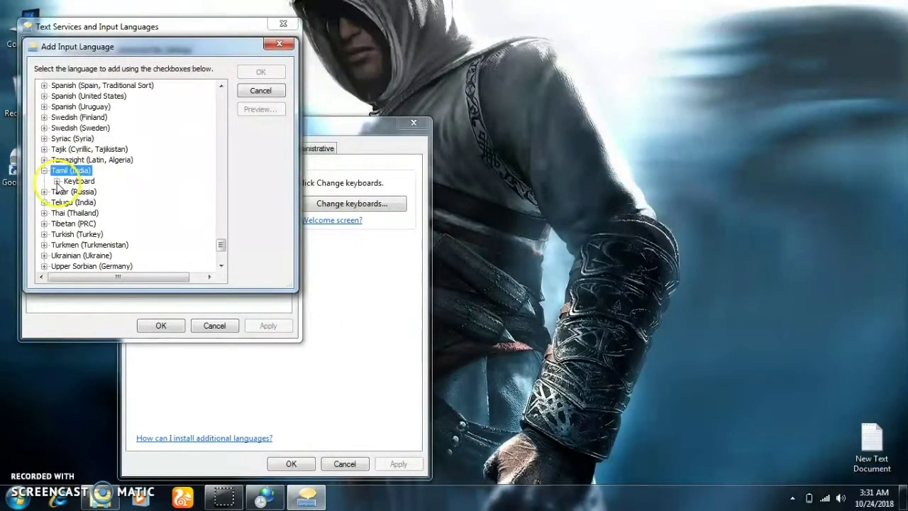
click(57, 182)
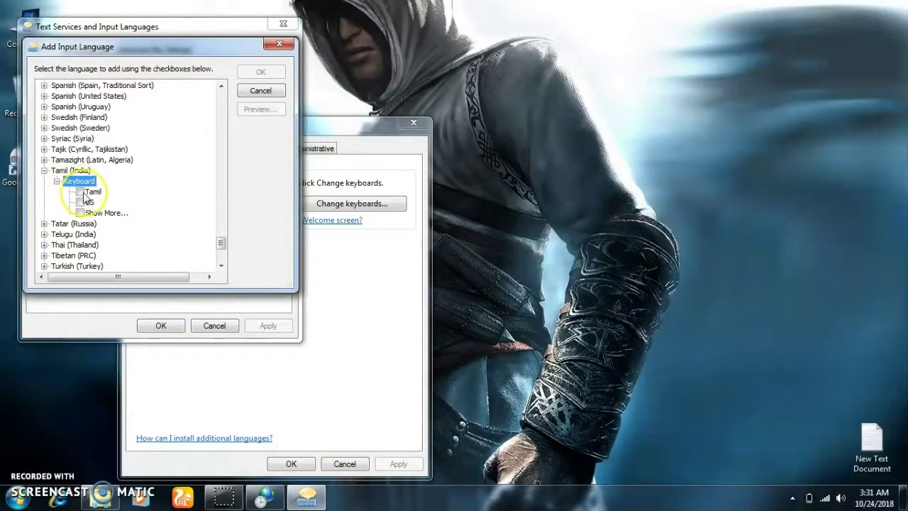
click(80, 192)
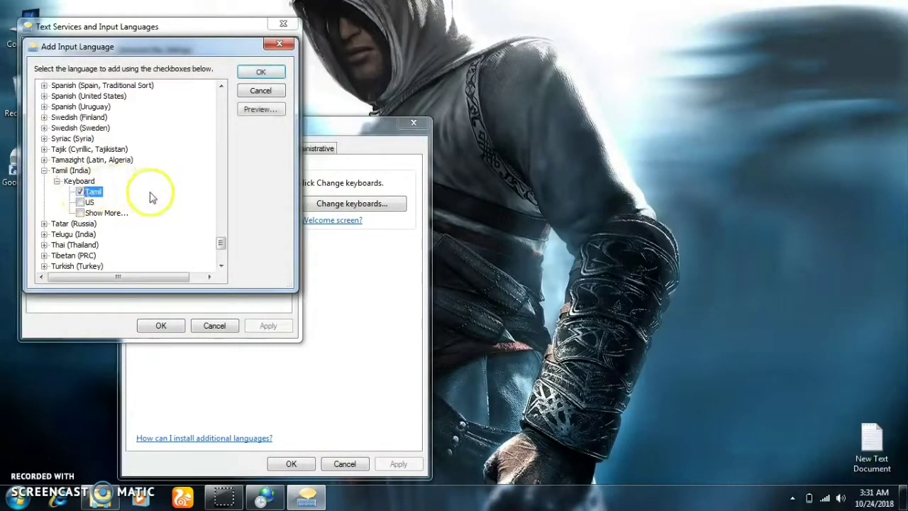
click(274, 73)
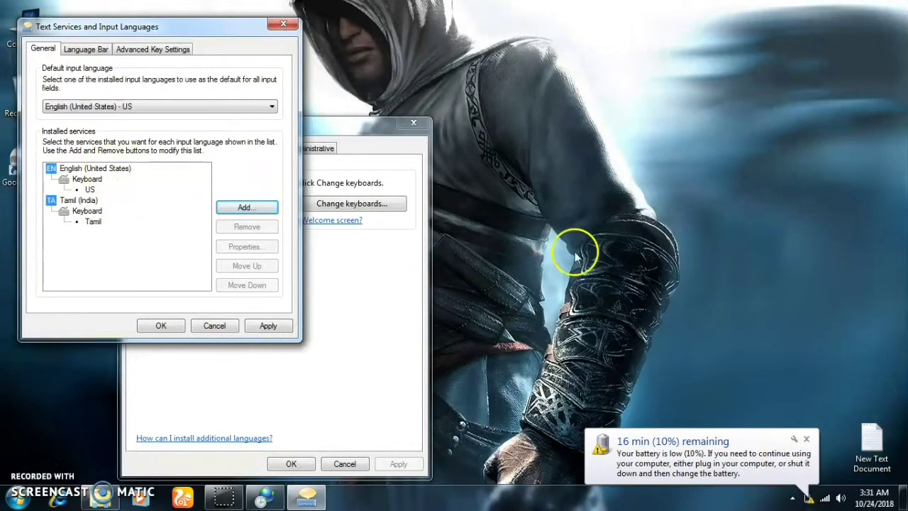
Dismiss the battery notification, then apply and confirm the installed input services with Tamil (India) included
click(807, 439)
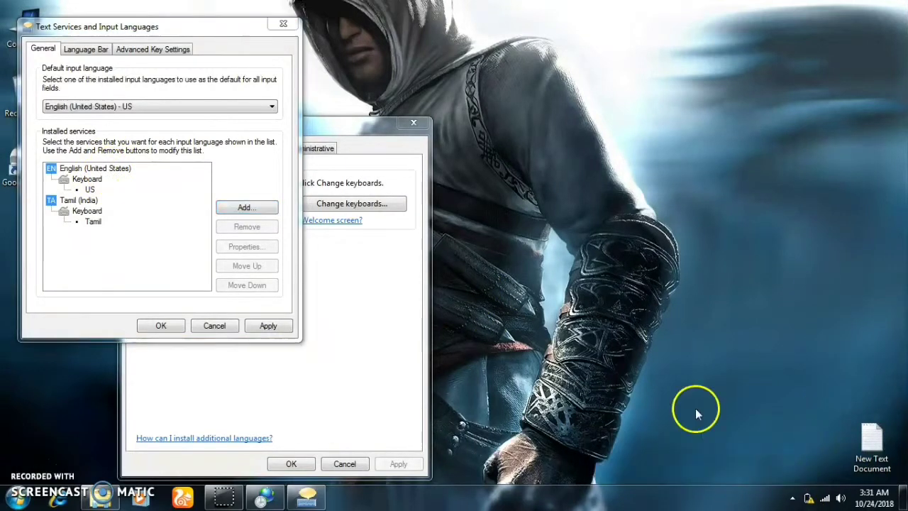
click(91, 222)
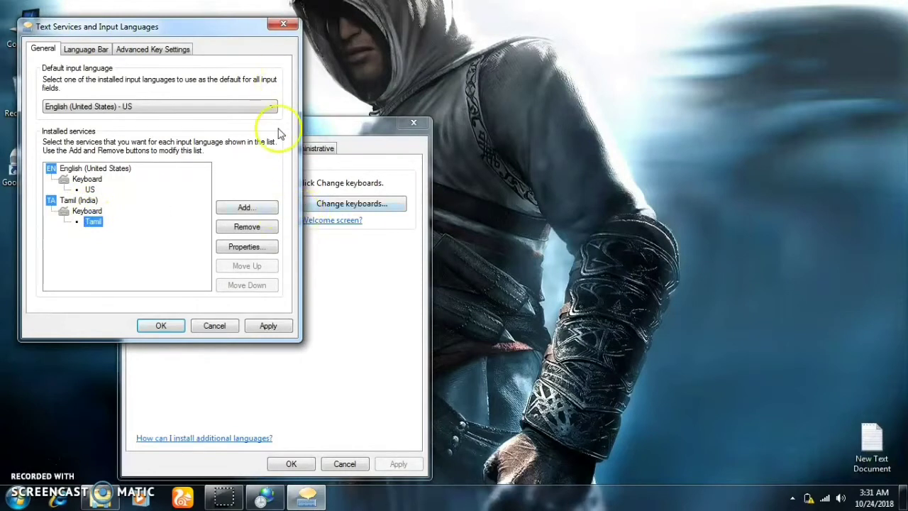
click(264, 208)
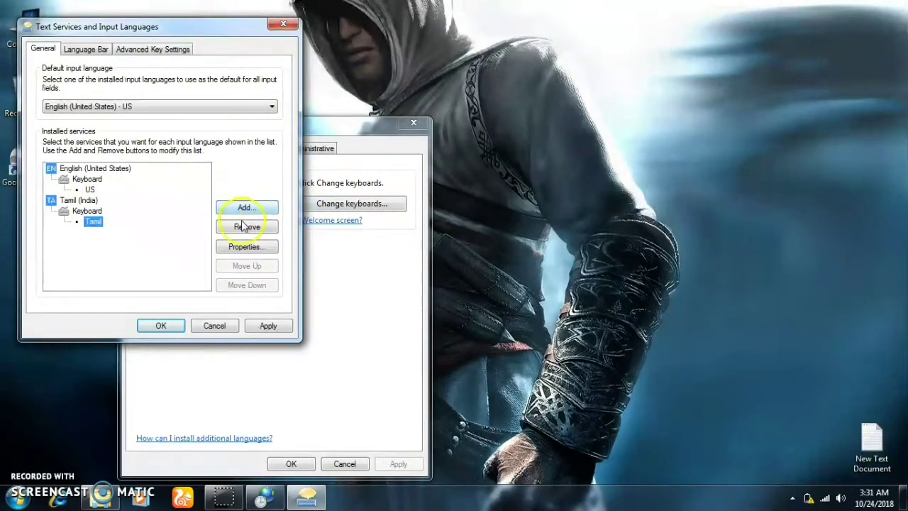
click(160, 325)
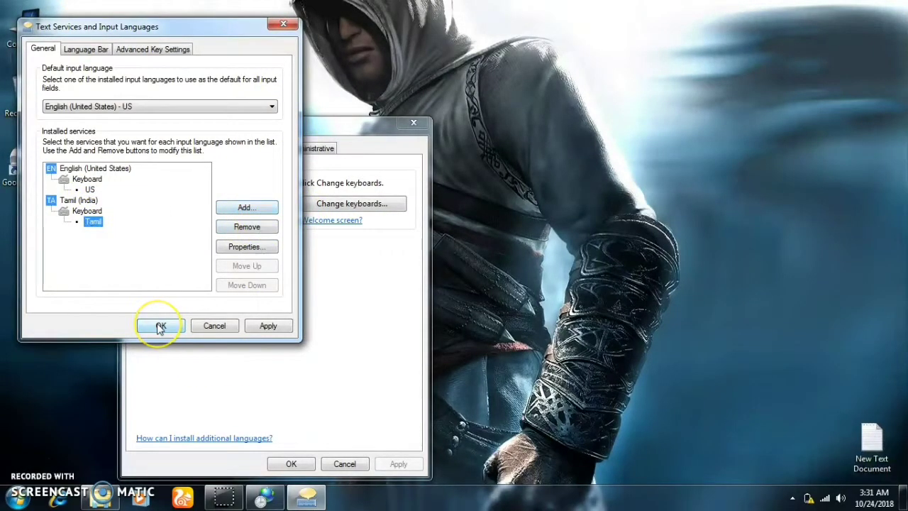
click(80, 200)
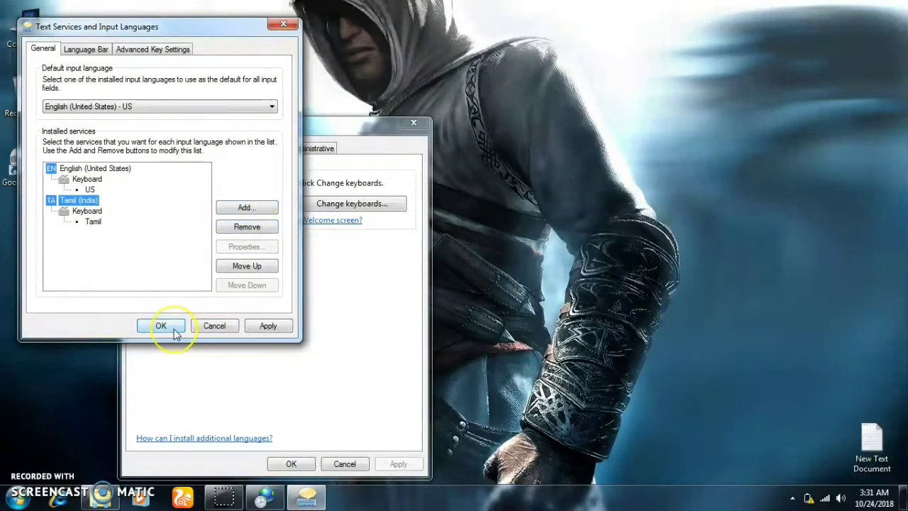
click(268, 325)
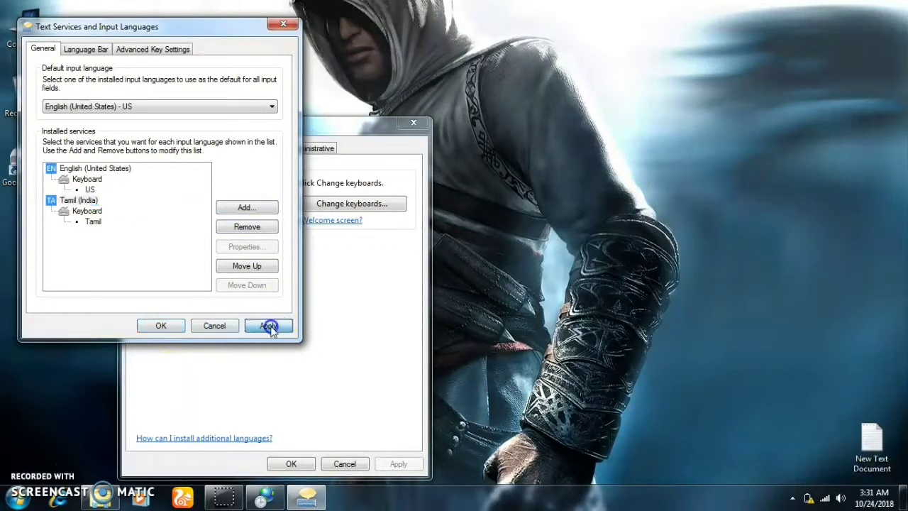
click(174, 330)
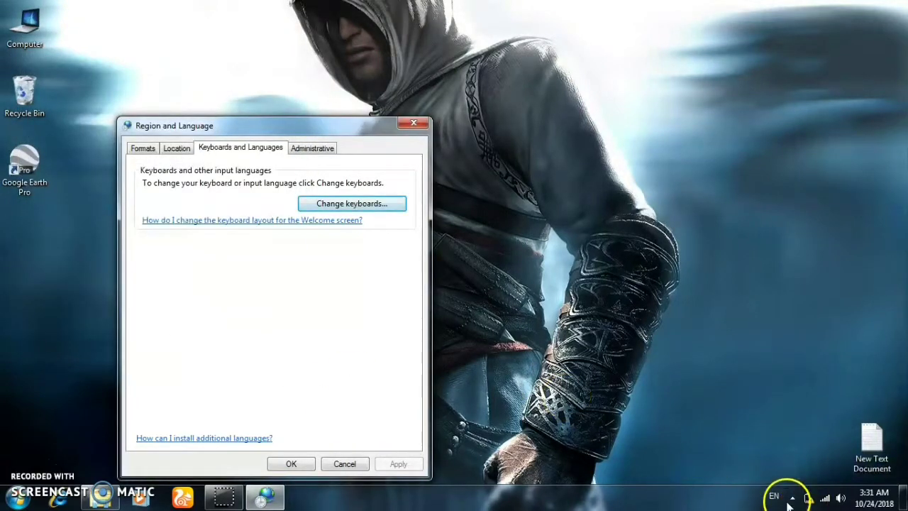
Switch the input language to Tamil (India) and open the New Text Document file on the desktop
click(774, 497)
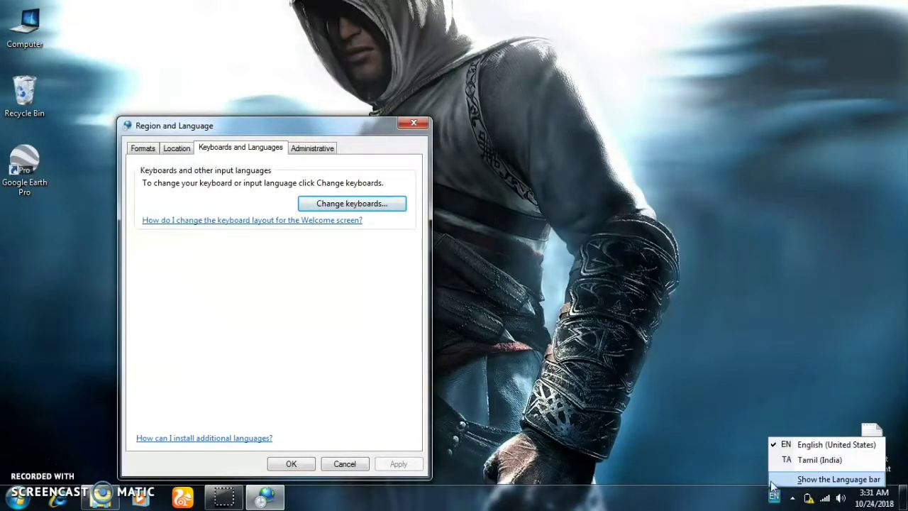
click(781, 460)
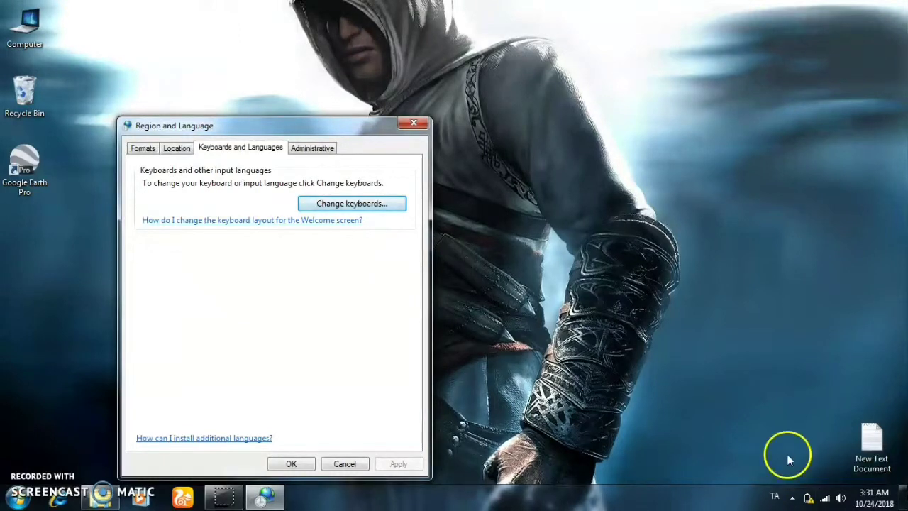
double_click(876, 445)
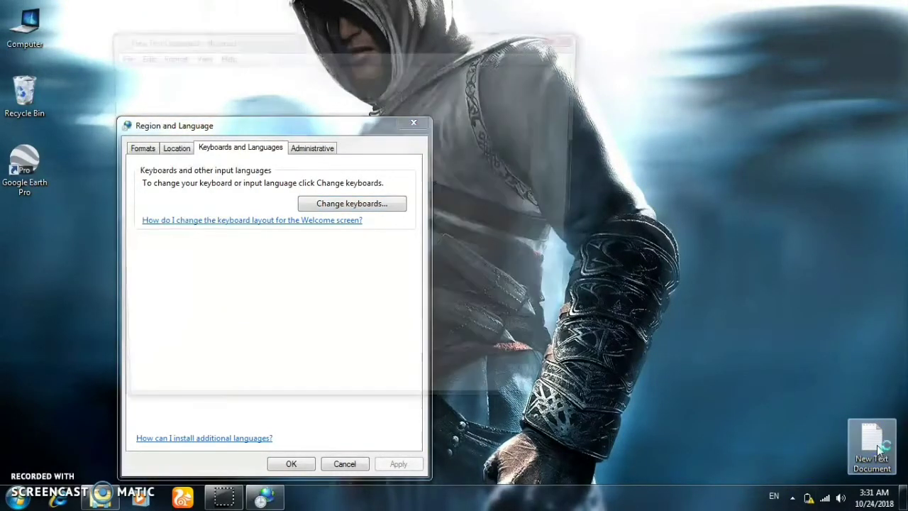
Enter the sample letters "HHHHHFHHVNVNBVNBV" below the "2018 bast pdf editor for windows" line
click(303, 255)
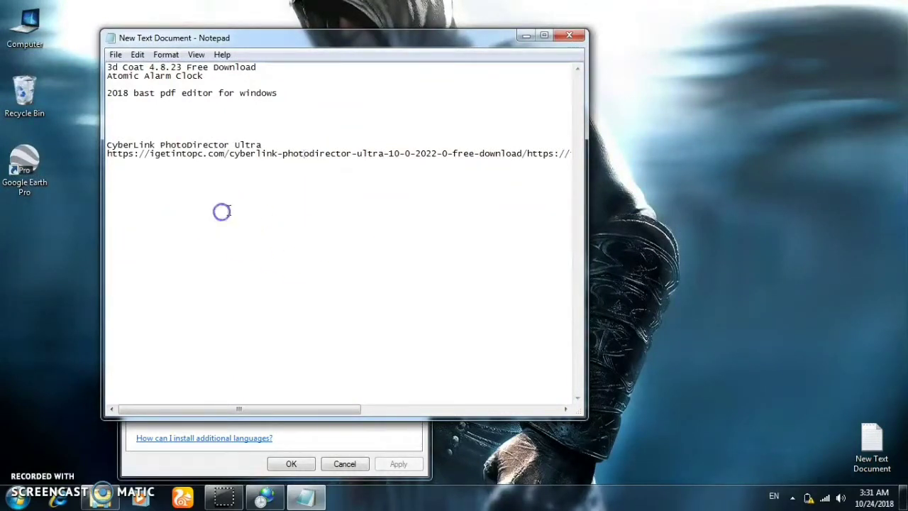
click(117, 113)
text(HHHHH)
key(Delete)
text(FHHVNVNBVNB)
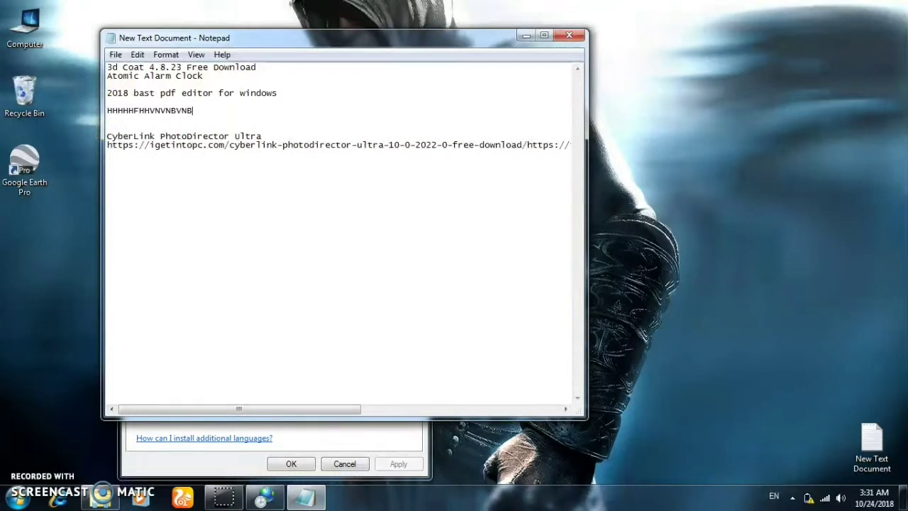
text(V)
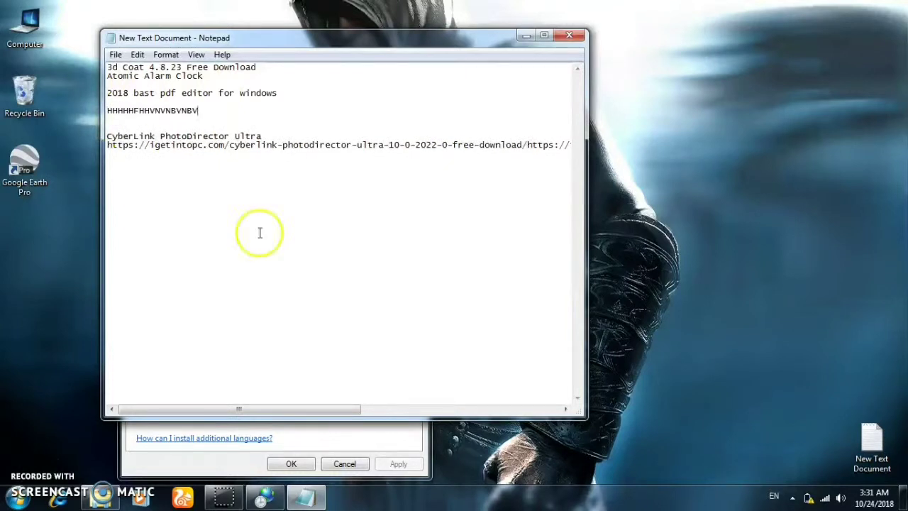
Switch the document's input language to Tamil (India) and add sample Tamil characters after the English letters
click(774, 498)
click(780, 460)
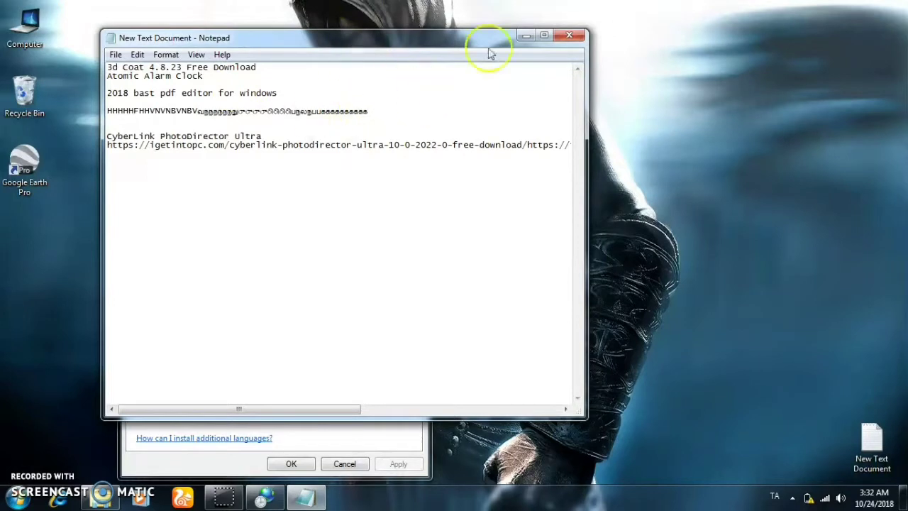
Show the floating language bar and display its list of input languages
click(774, 493)
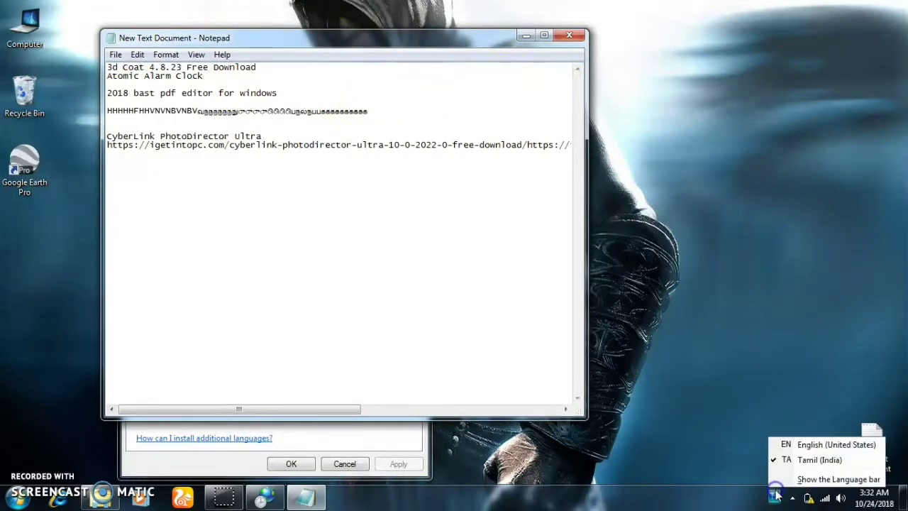
click(780, 486)
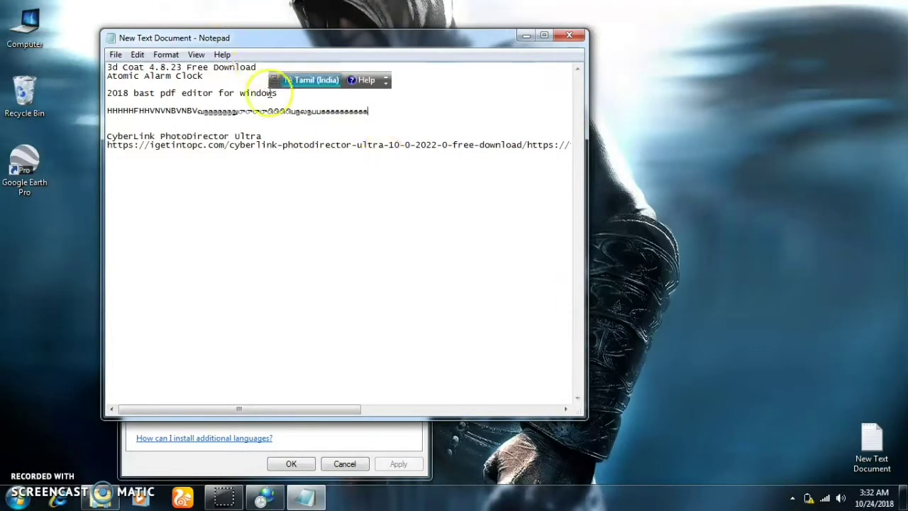
click(286, 83)
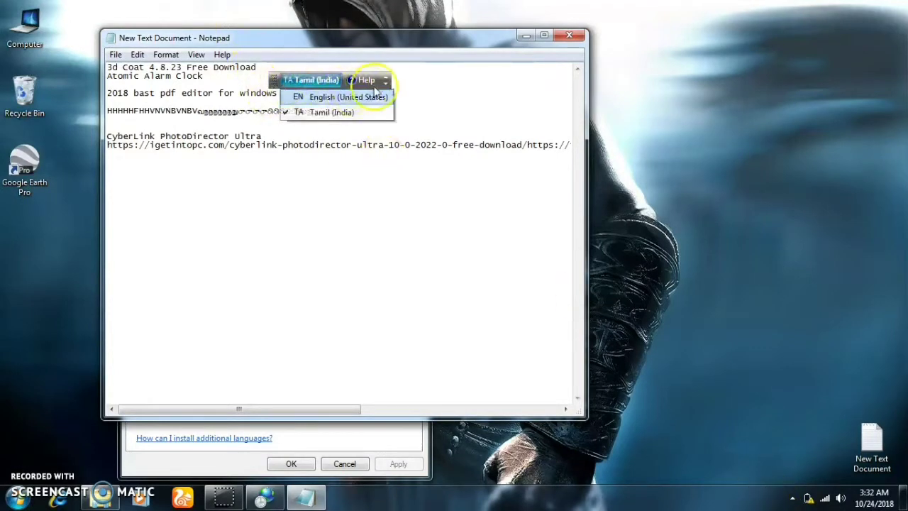
Open the language bar's settings, review the language bar and advanced key settings, and close the dialog
click(386, 82)
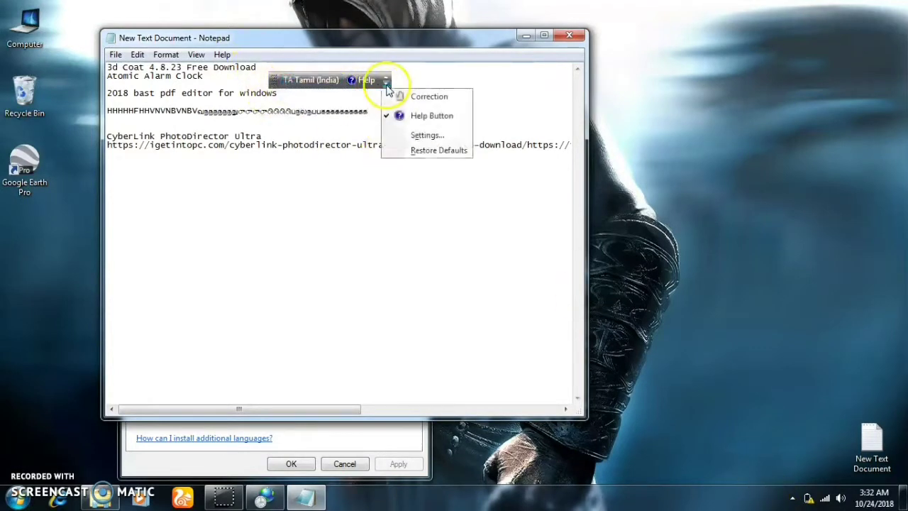
click(426, 135)
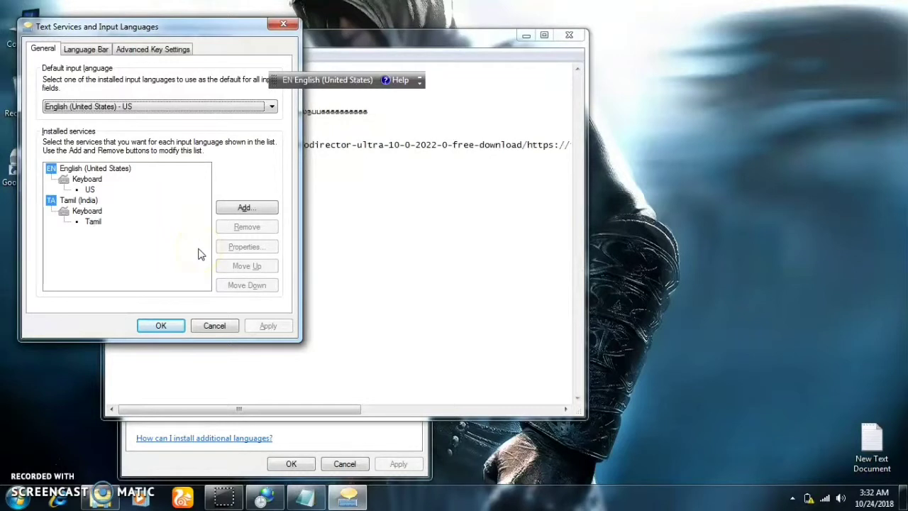
click(96, 50)
click(135, 49)
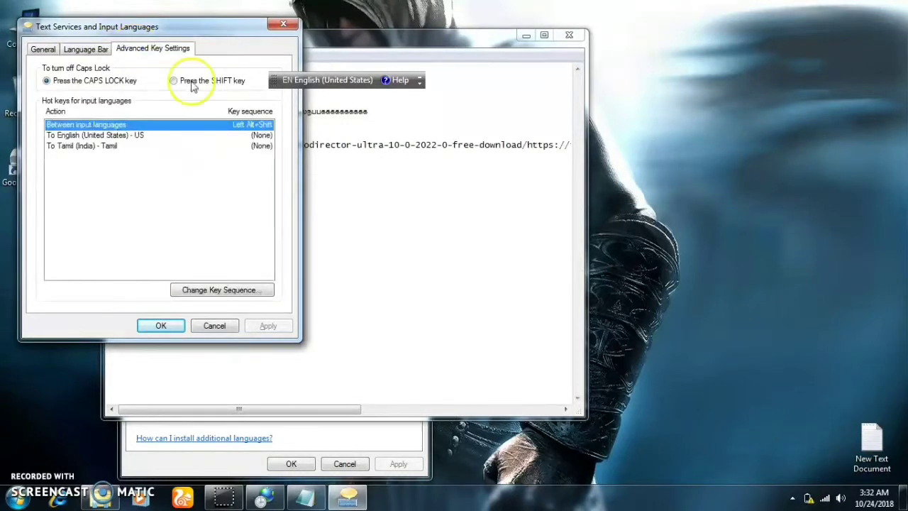
click(283, 24)
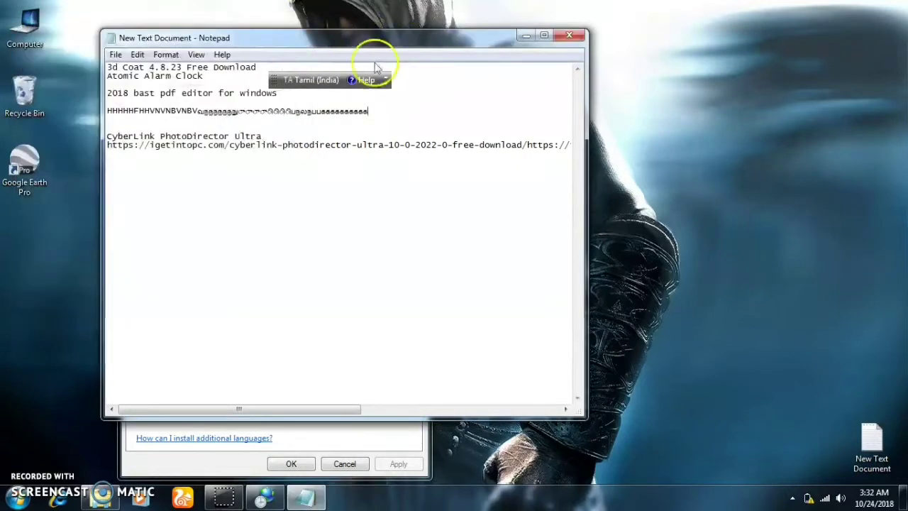
Dock the floating language bar in the taskbar and display its input language choices
key(alt+shift)
drag(279, 84, 757, 493)
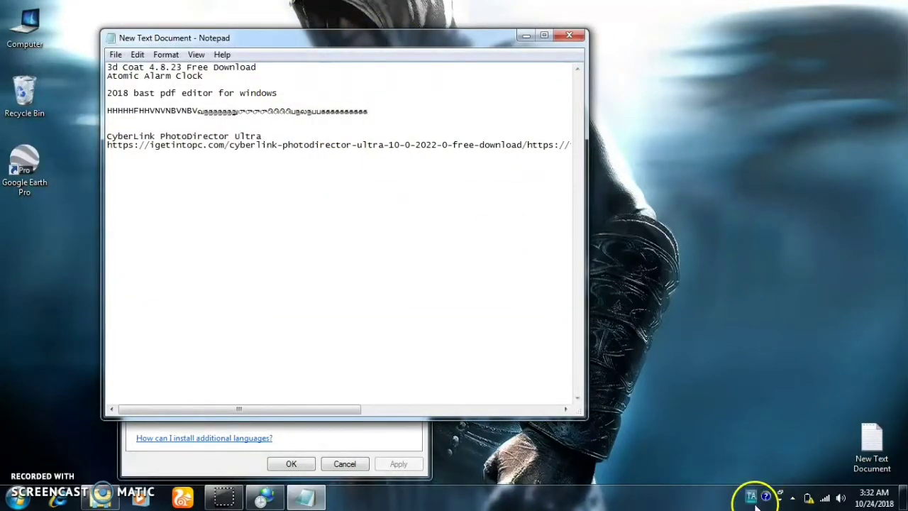
click(750, 495)
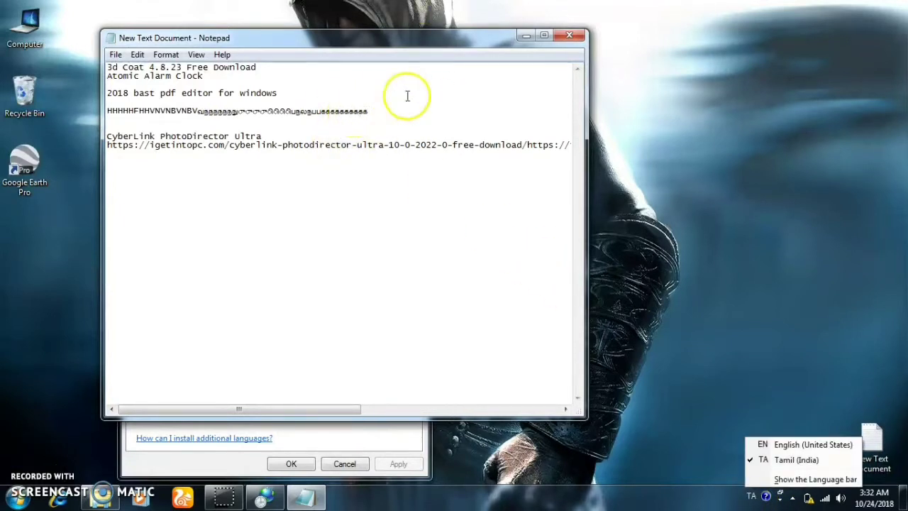
Close the text document without saving its changes
click(565, 38)
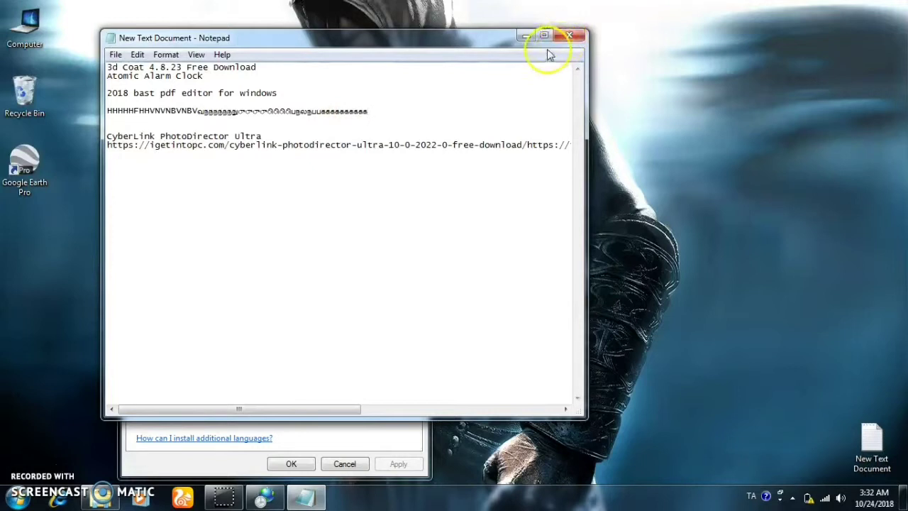
click(569, 35)
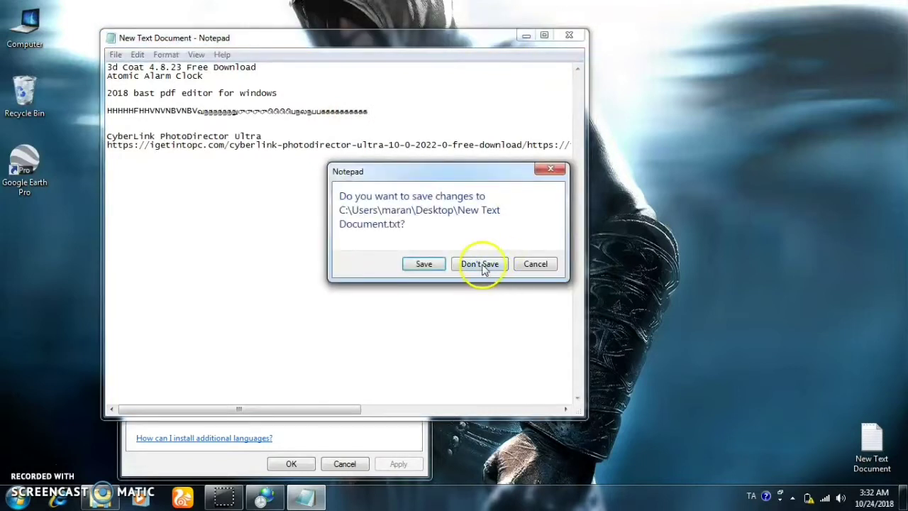
click(480, 266)
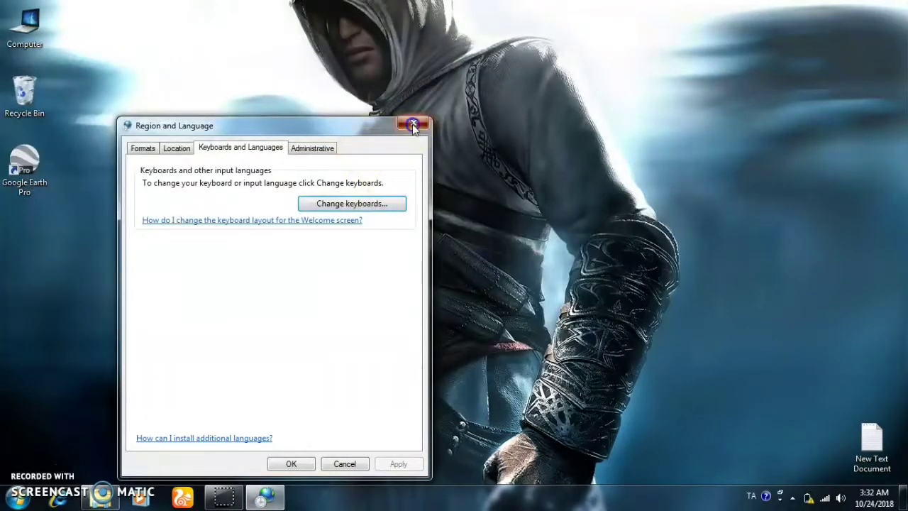
Close the Region and Language window and refresh the desktop
click(413, 126)
right_click(198, 237)
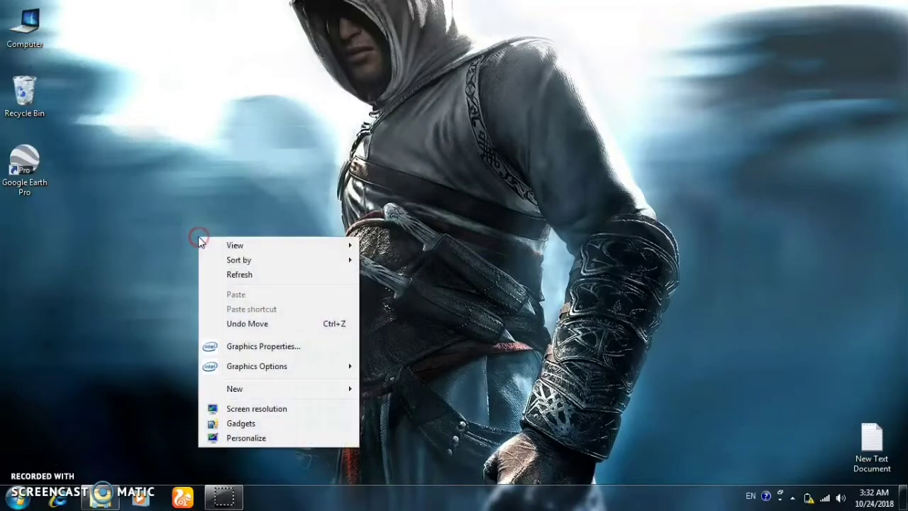
click(216, 273)
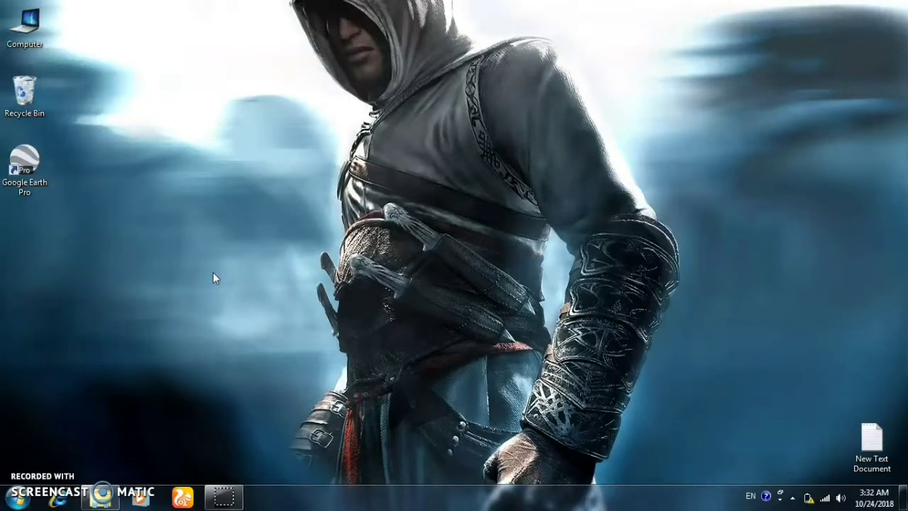